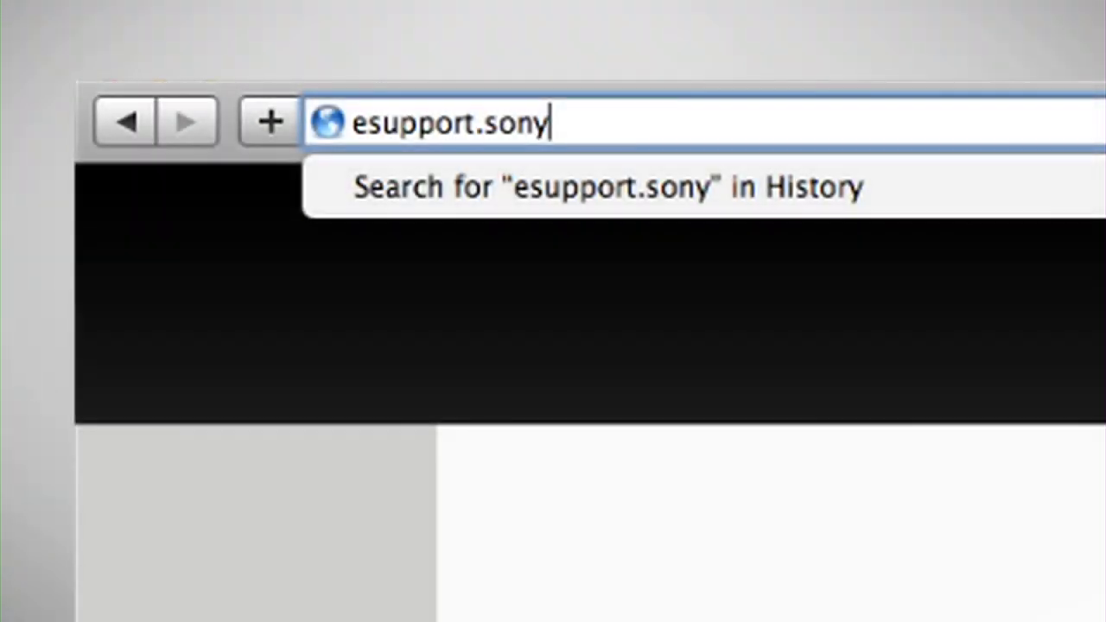
Go to esupport.sony.com and look up the support page for model number bdps300
text(.com)
key(Return)
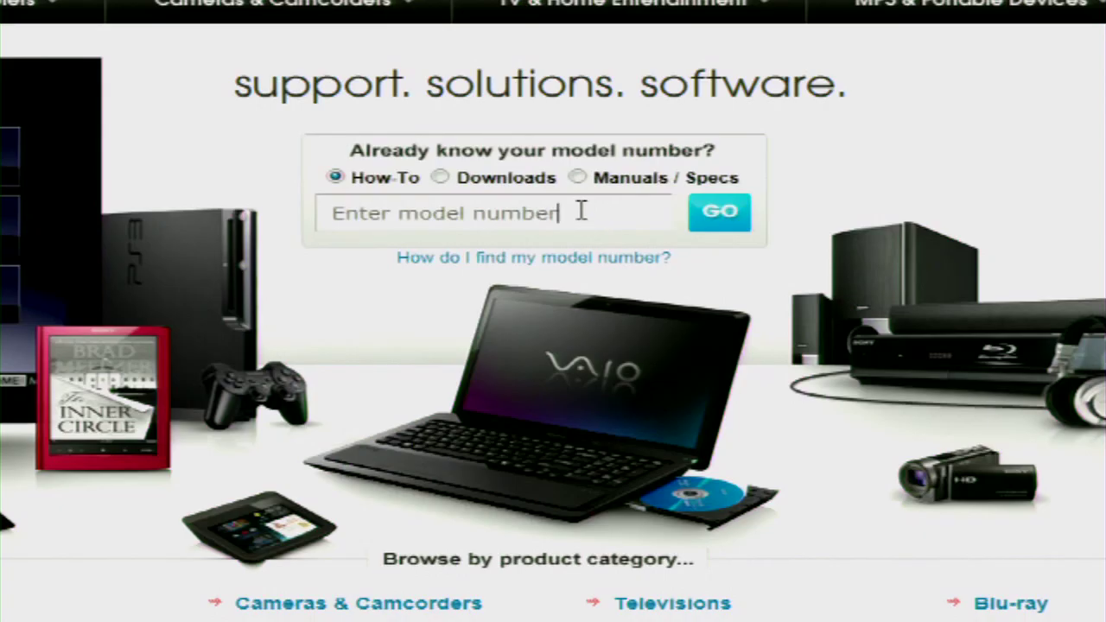
click(609, 266)
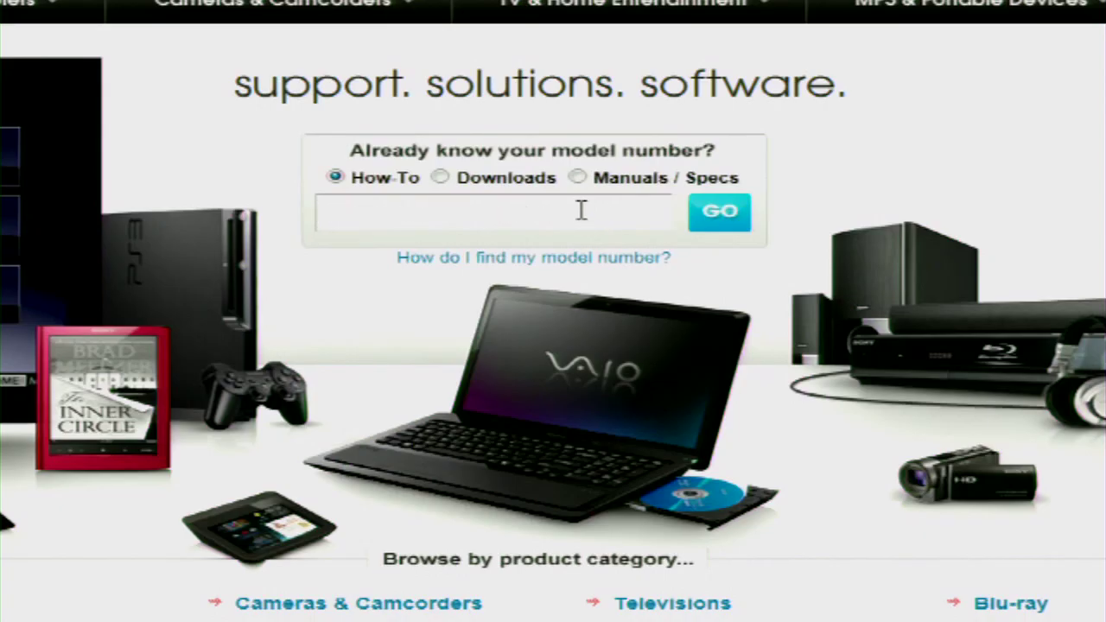
text(bdps300)
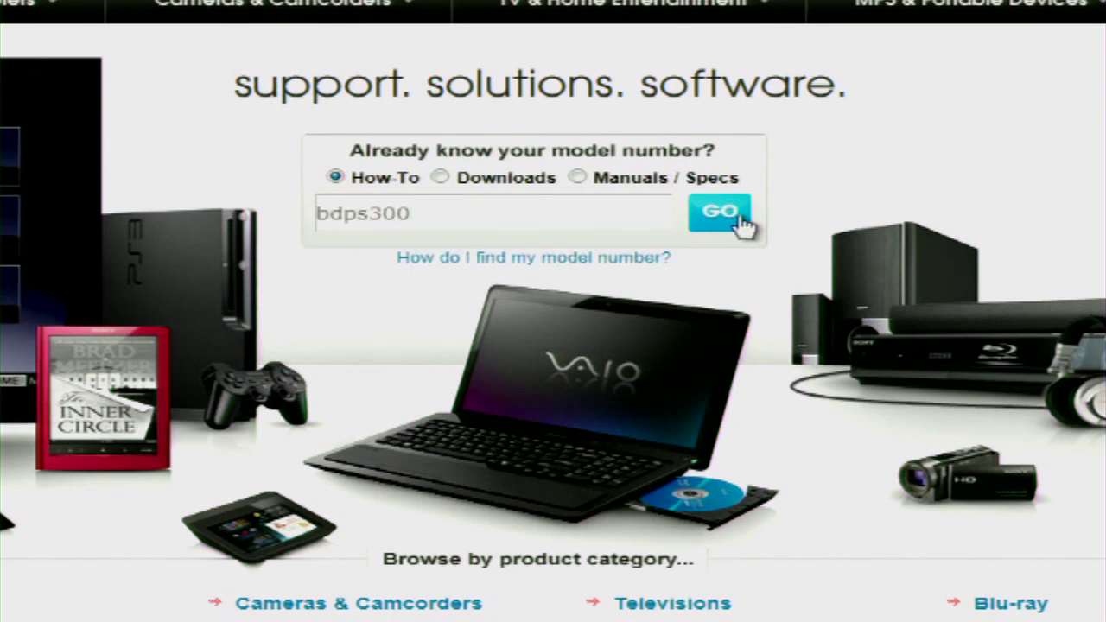
click(741, 225)
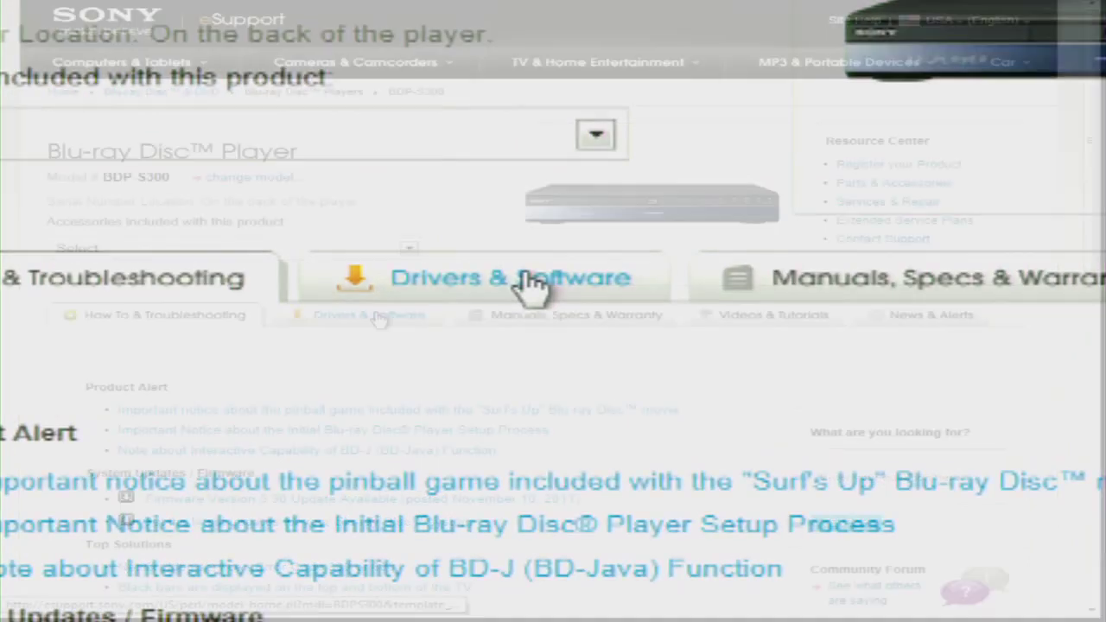
Show the player's Drivers & Software for Windows 7 and expand the firmware list
click(533, 287)
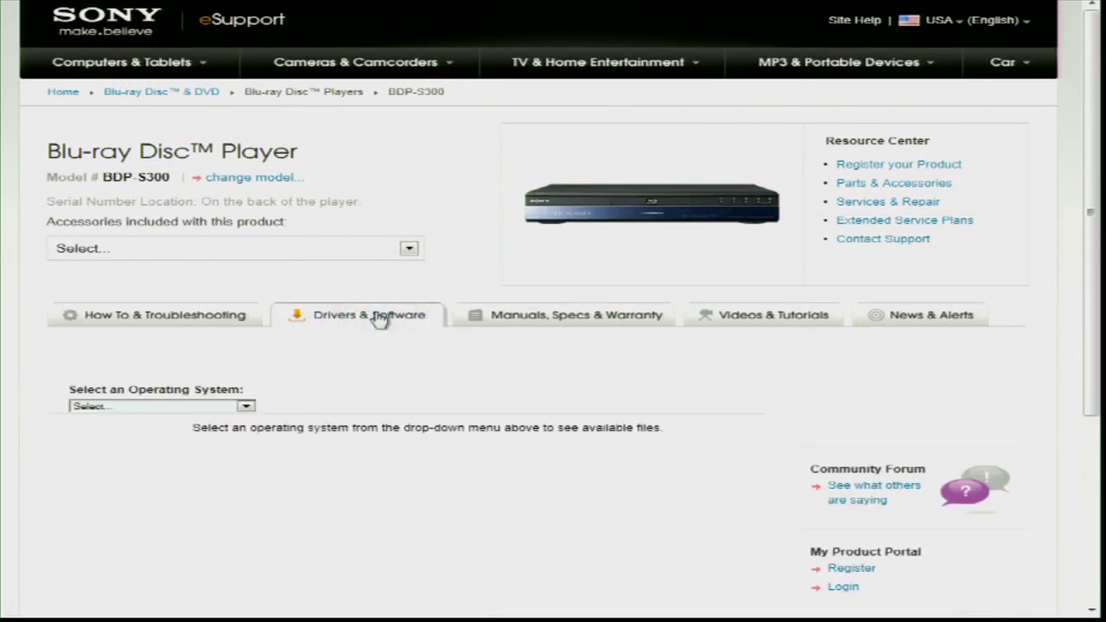
click(247, 407)
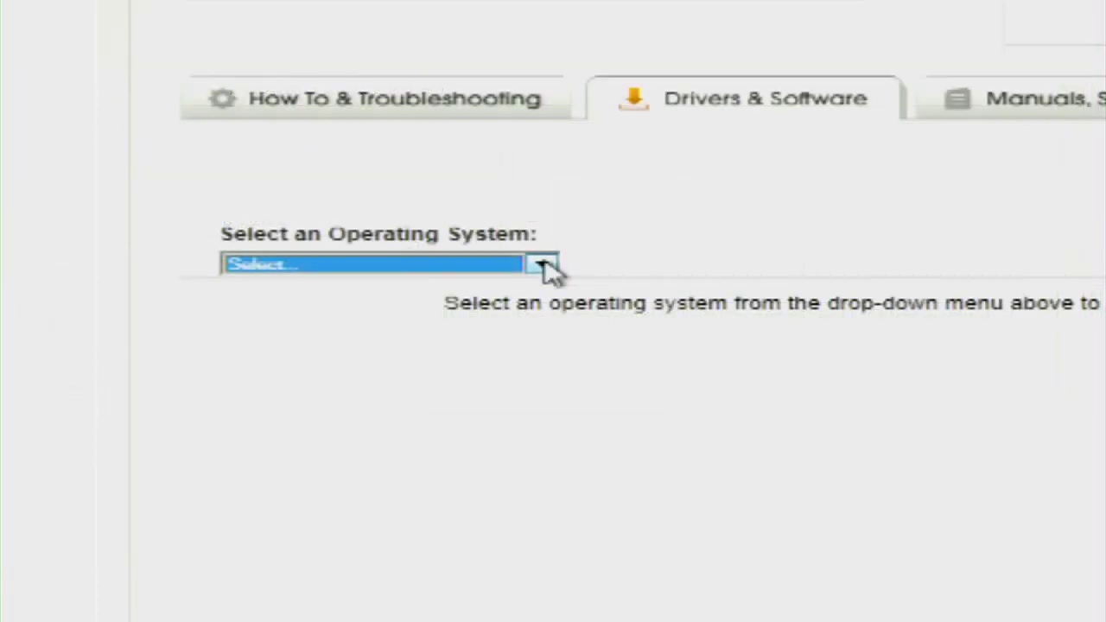
click(544, 264)
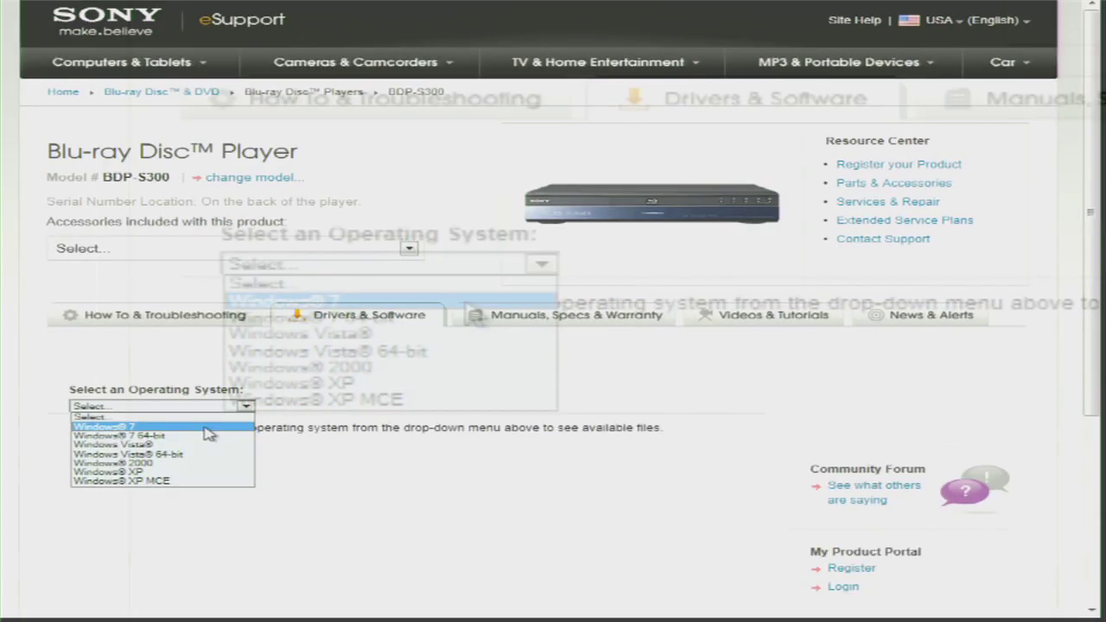
click(471, 303)
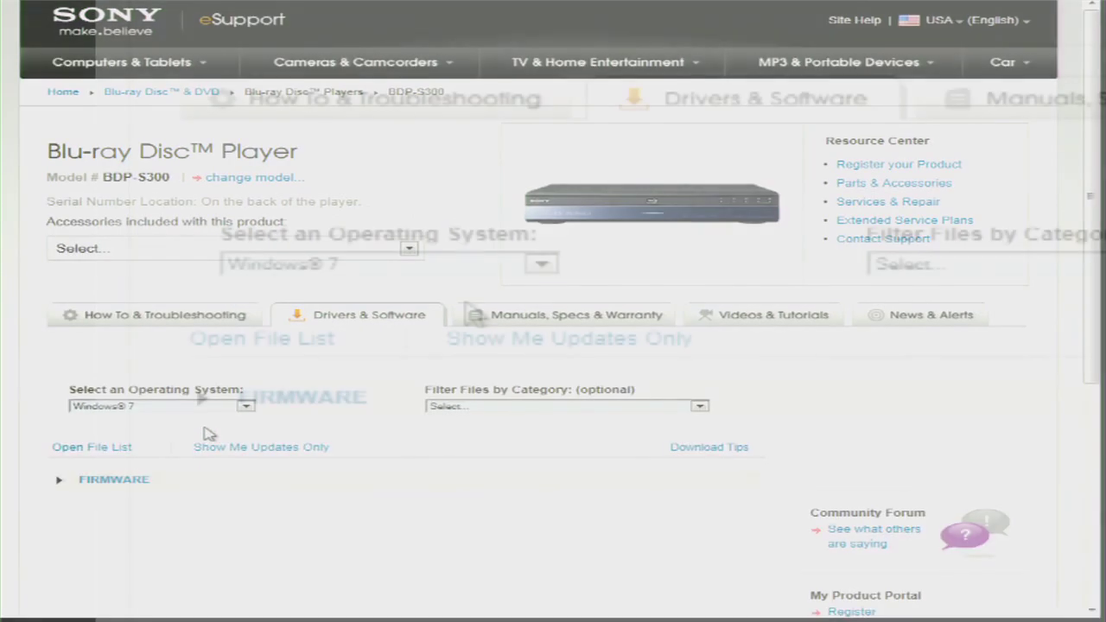
click(116, 480)
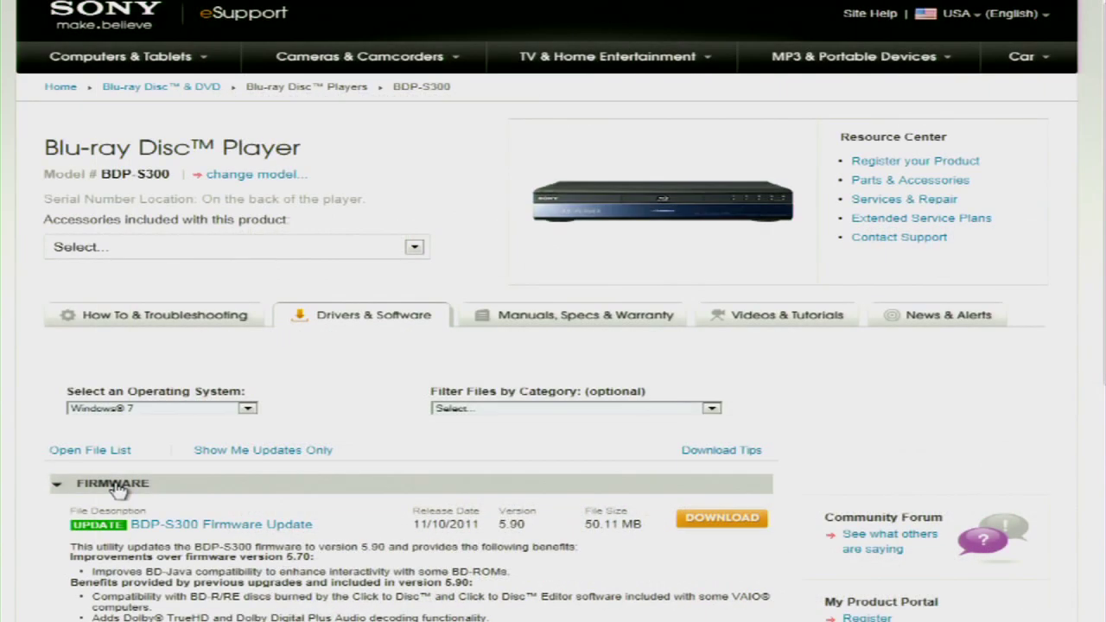
Request the BDP-S300 Firmware Update download, UPDATE_BDPS300_VER0590.EXE, and accept the license agreement
scroll(42, 486, down, 3)
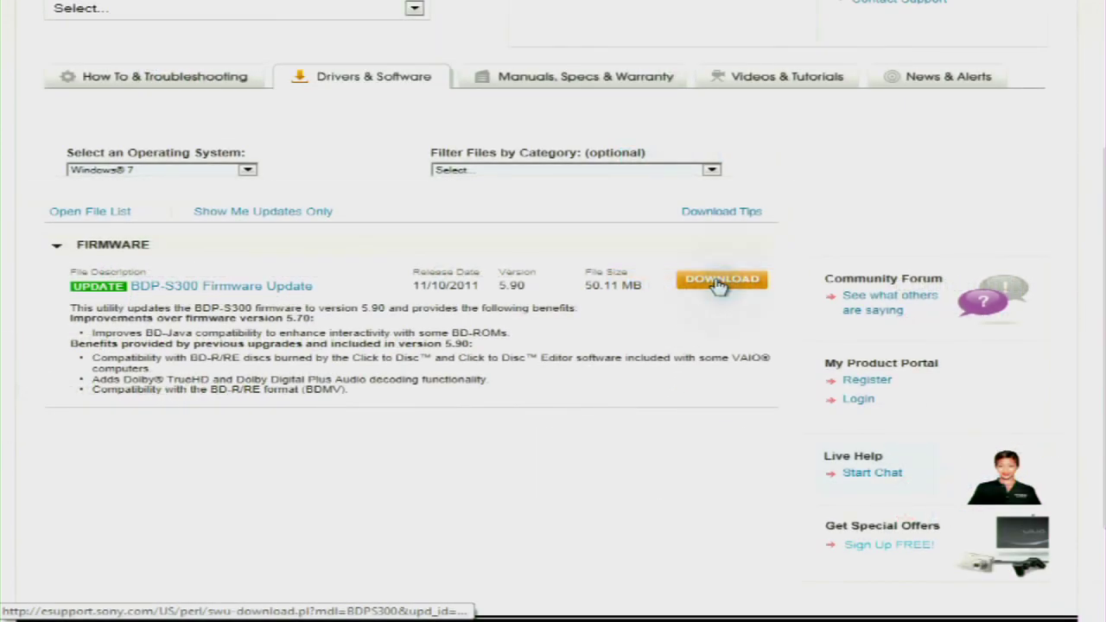
click(719, 282)
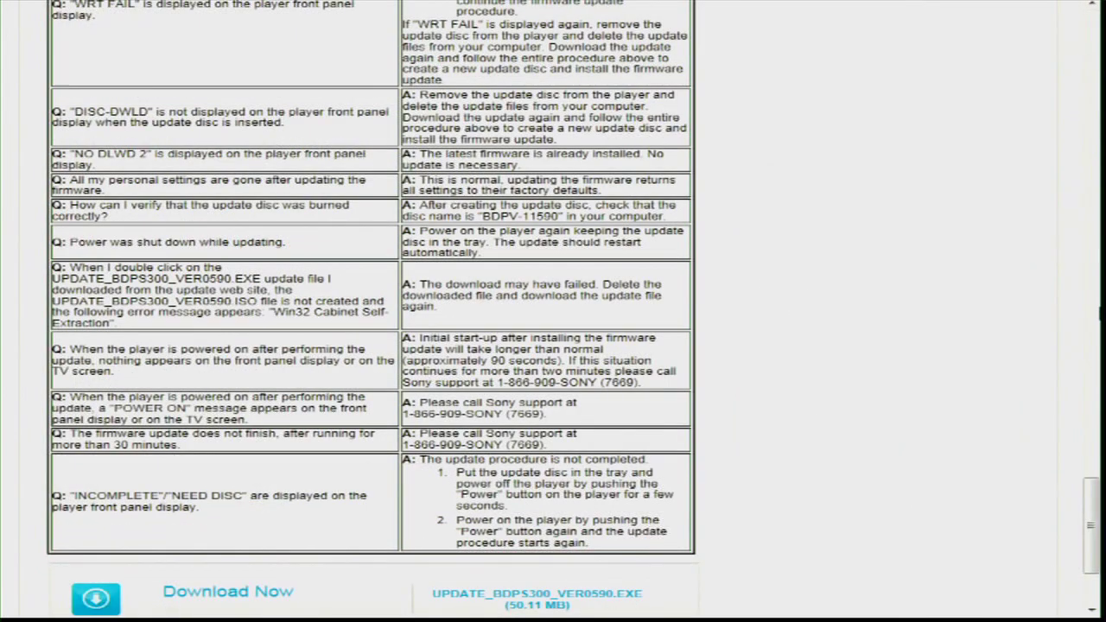
scroll(371, 259, down, 2)
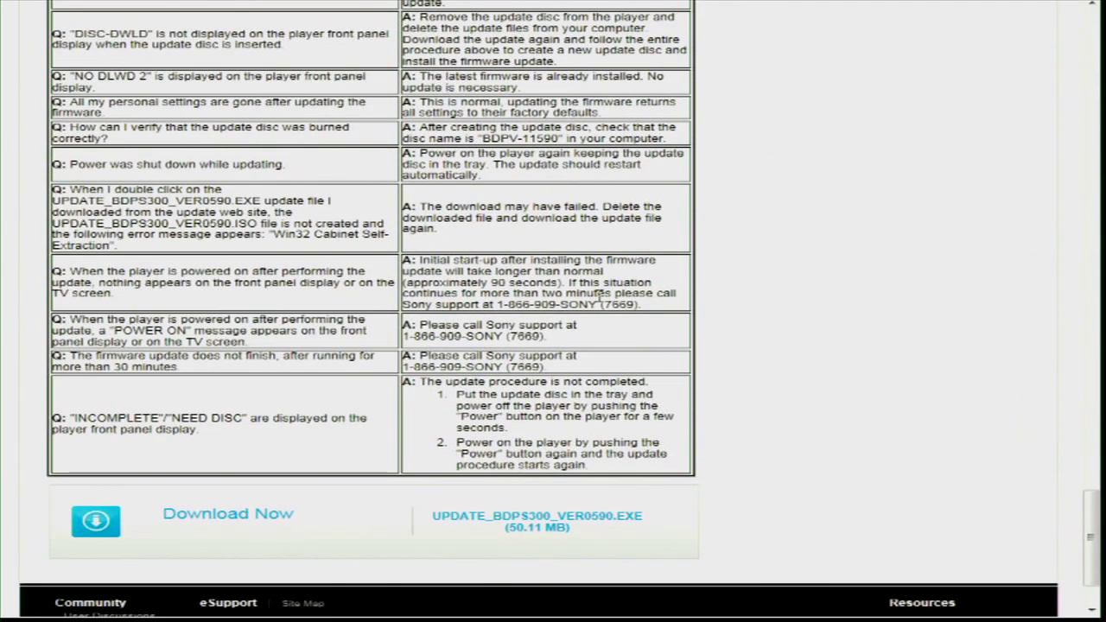
click(185, 522)
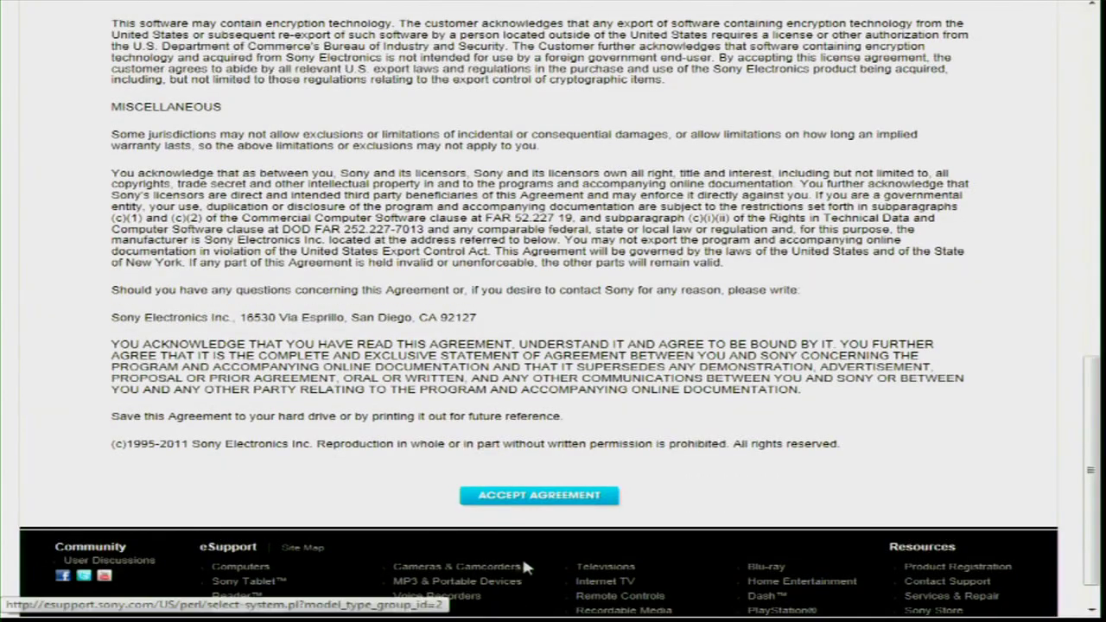
click(555, 501)
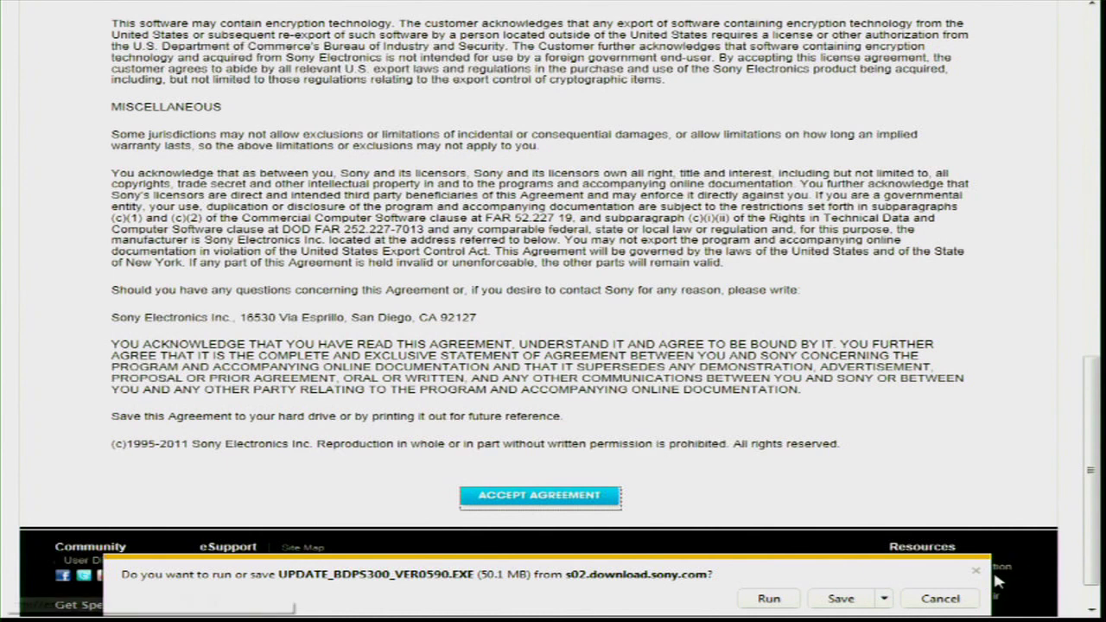
Save UPDATE_BDPS300_VER0590 under its default name to the user account's Desktop folder on the C: drive
click(886, 599)
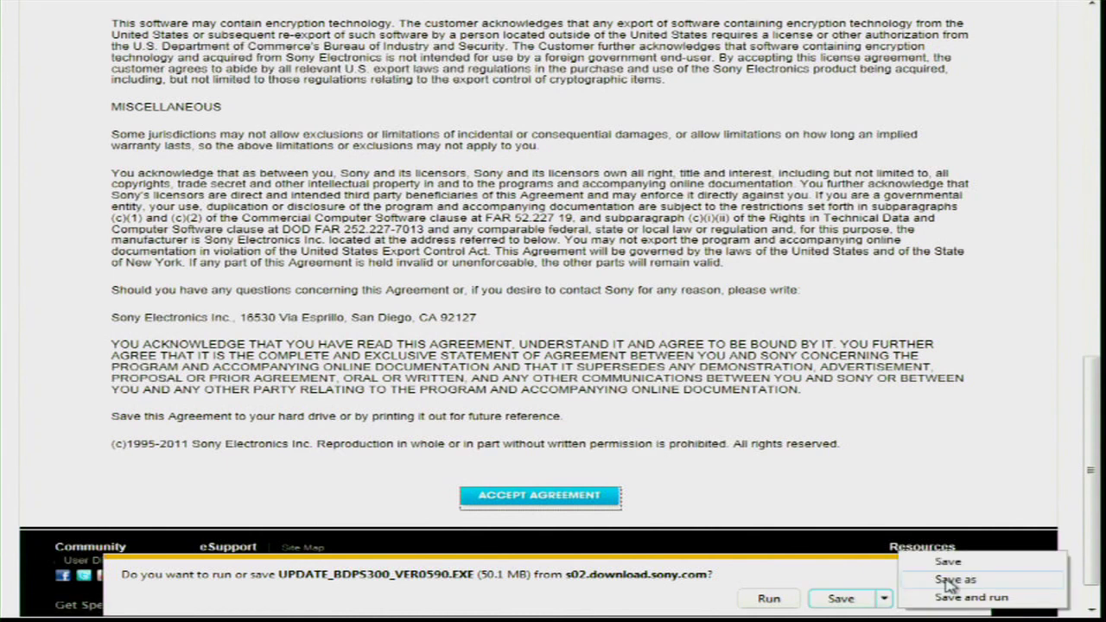
click(954, 580)
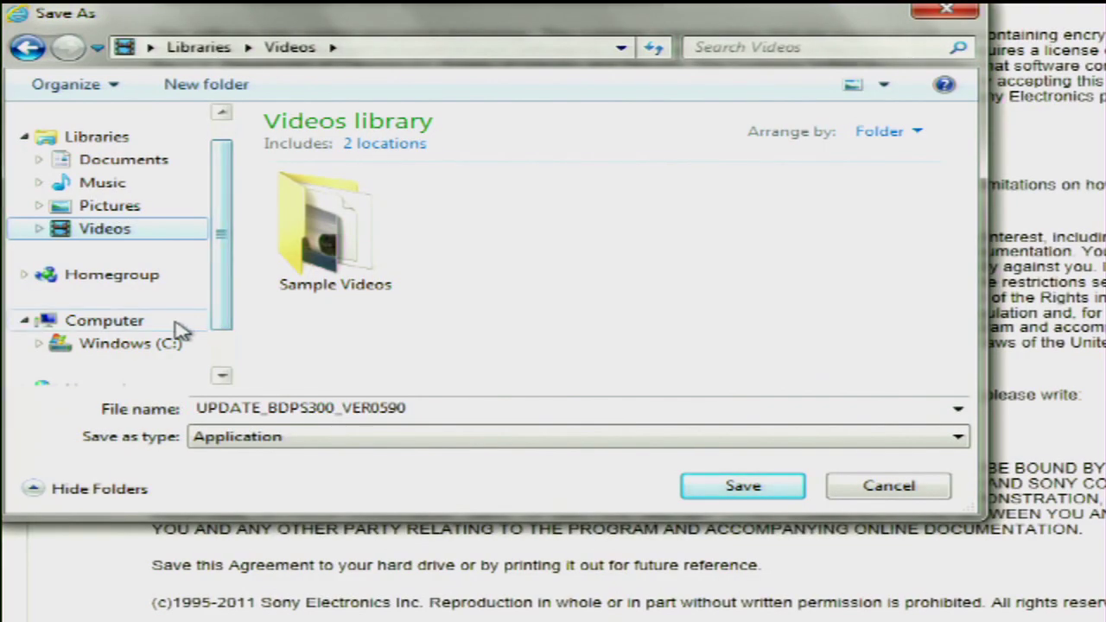
click(39, 344)
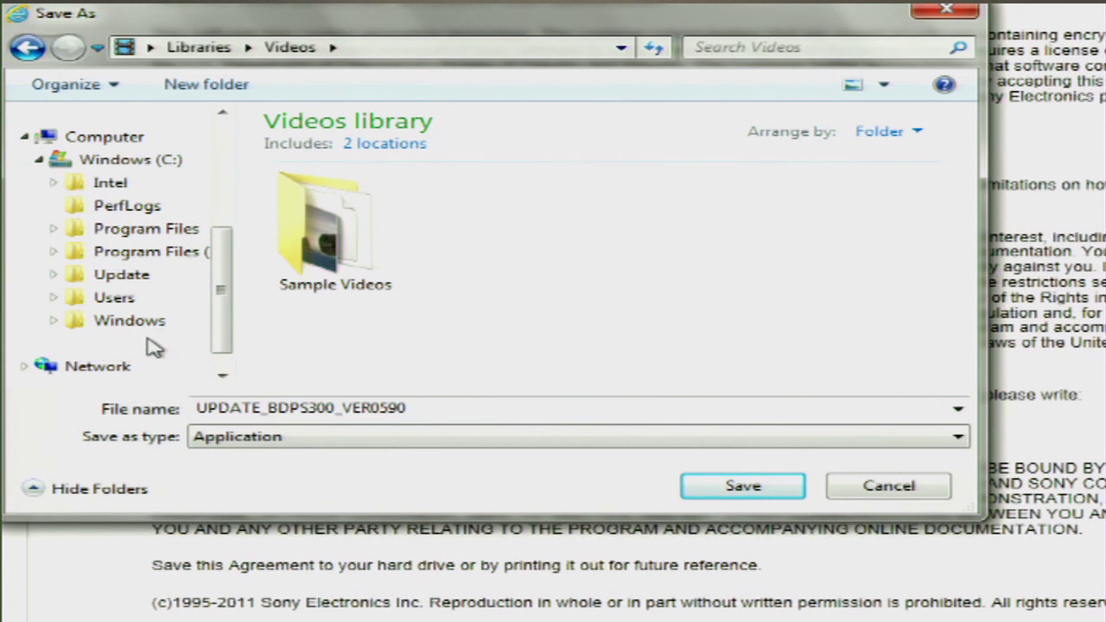
click(55, 297)
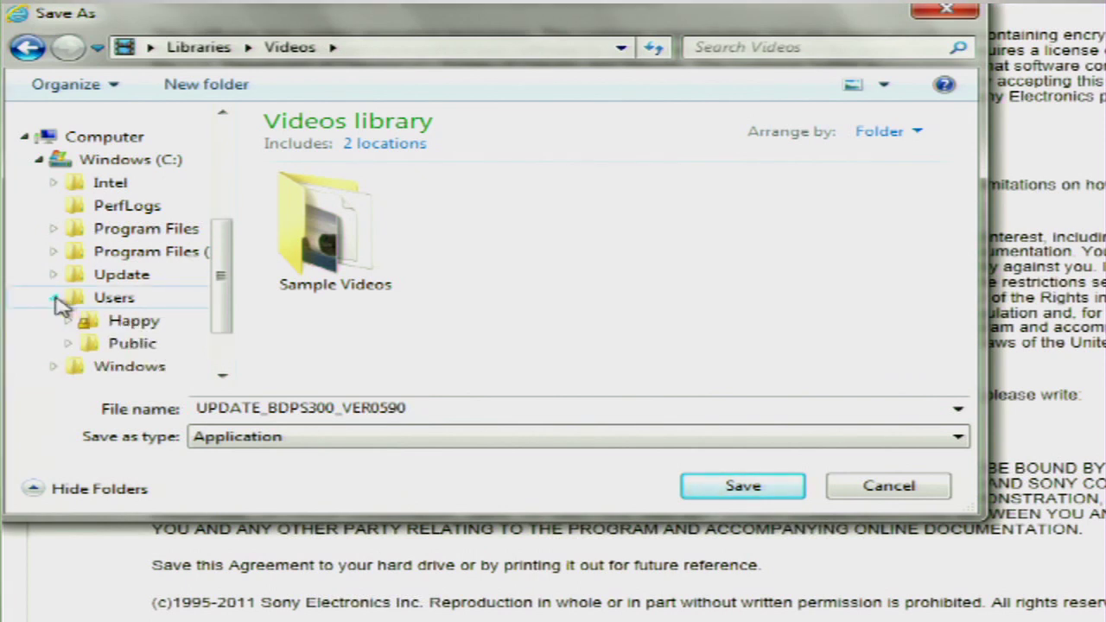
click(71, 321)
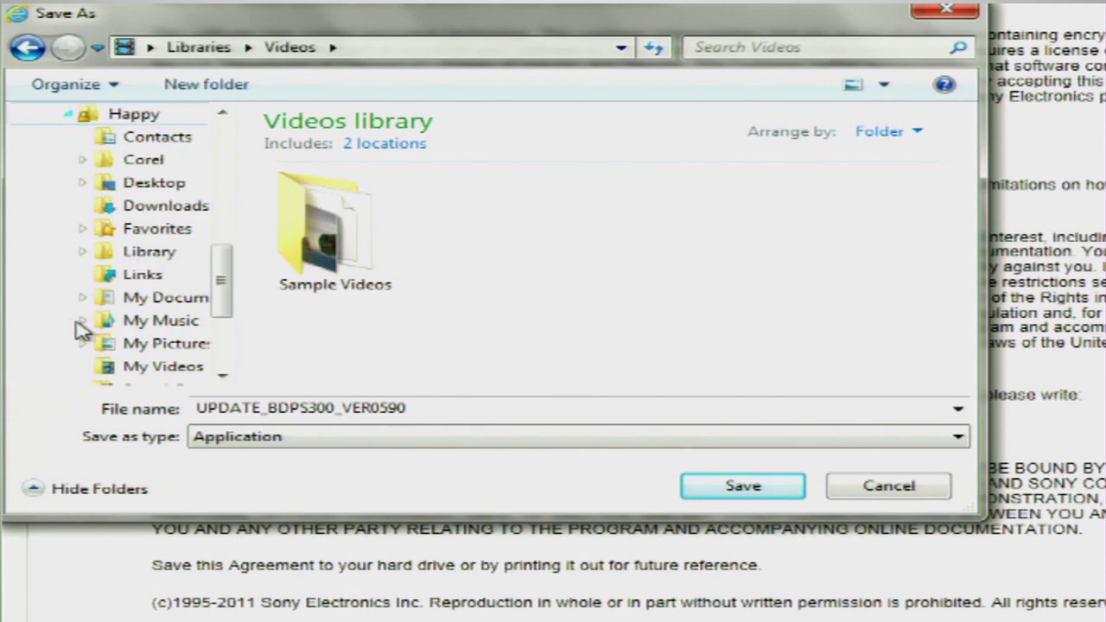
click(180, 187)
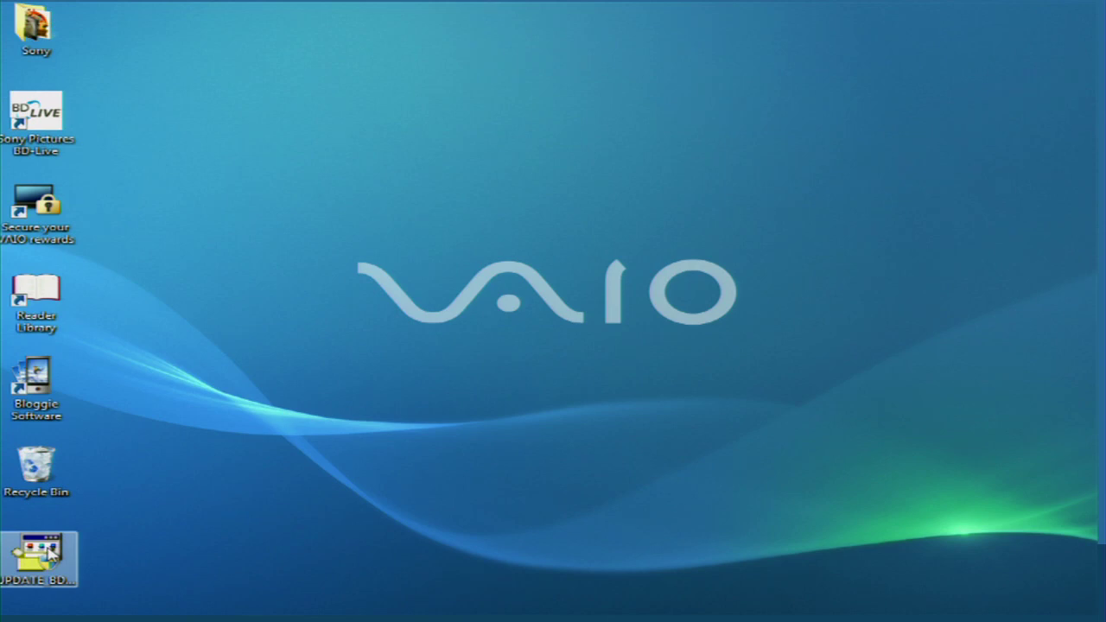
Check the downloaded UPDATE_BDPS300_VER0590 file's size in its properties and close them without changes
right_click(50, 550)
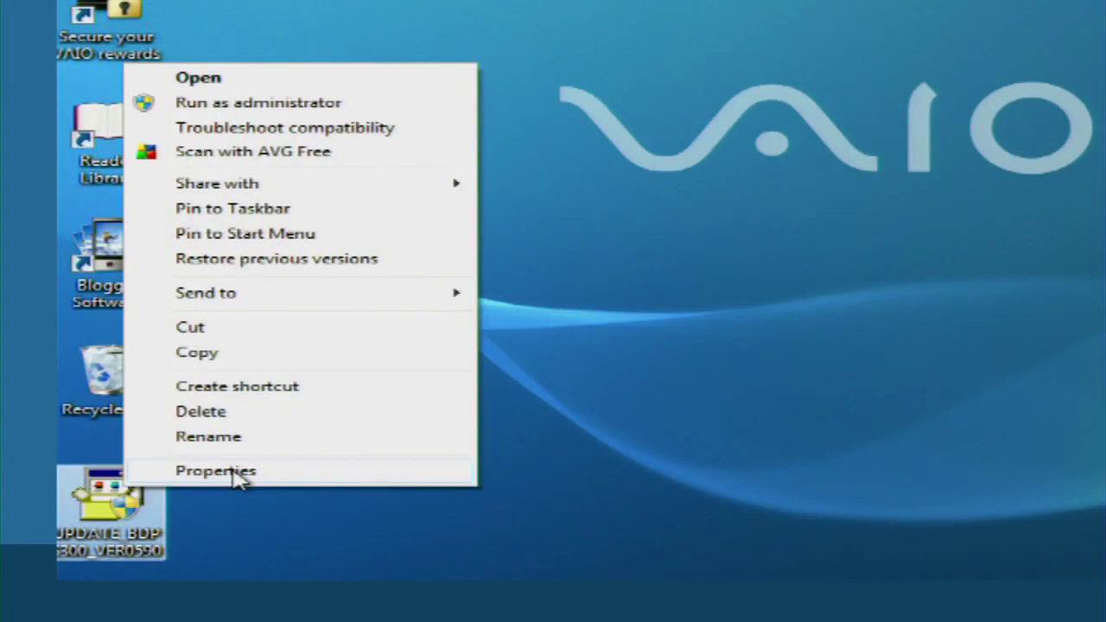
click(216, 471)
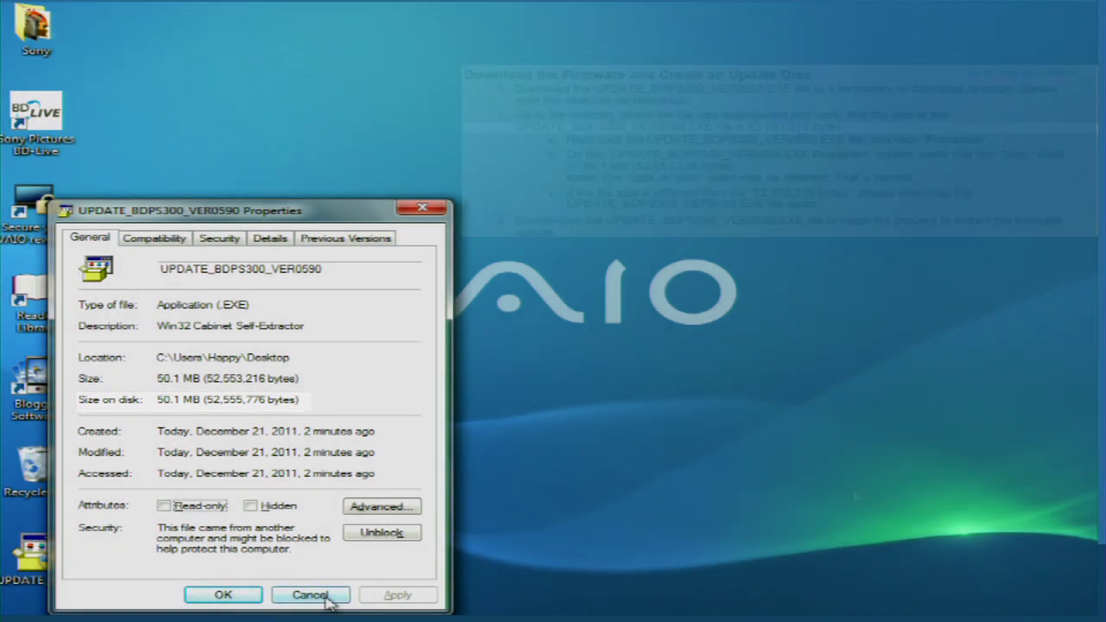
click(310, 594)
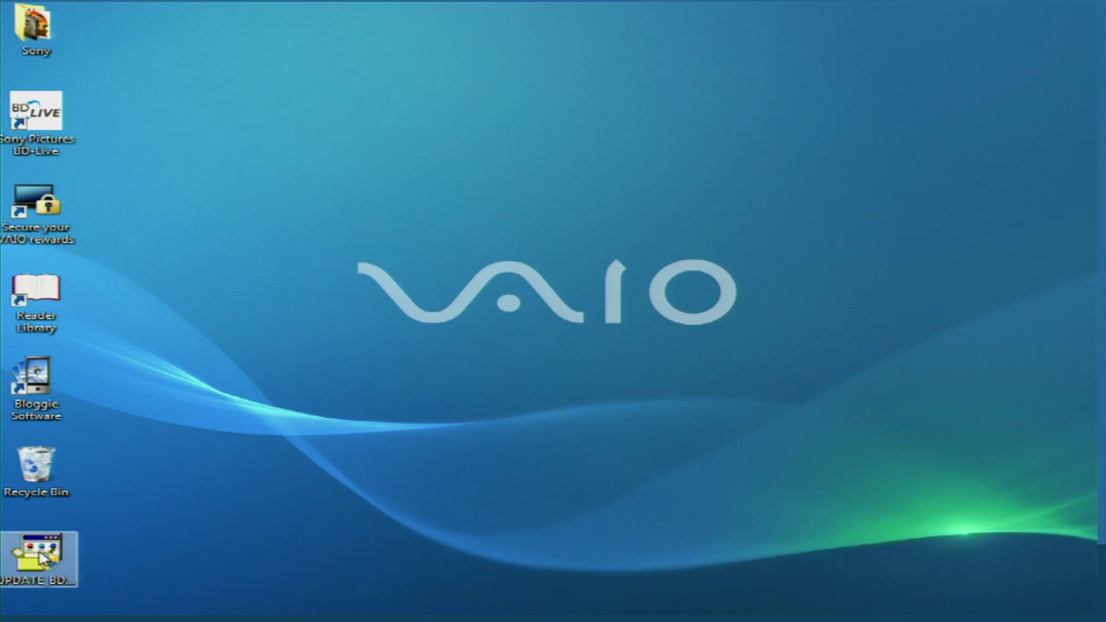
Run the downloaded UPDATE_BDPS300_VER0590 file and extract its contents to the user account's Desktop folder
click(41, 557)
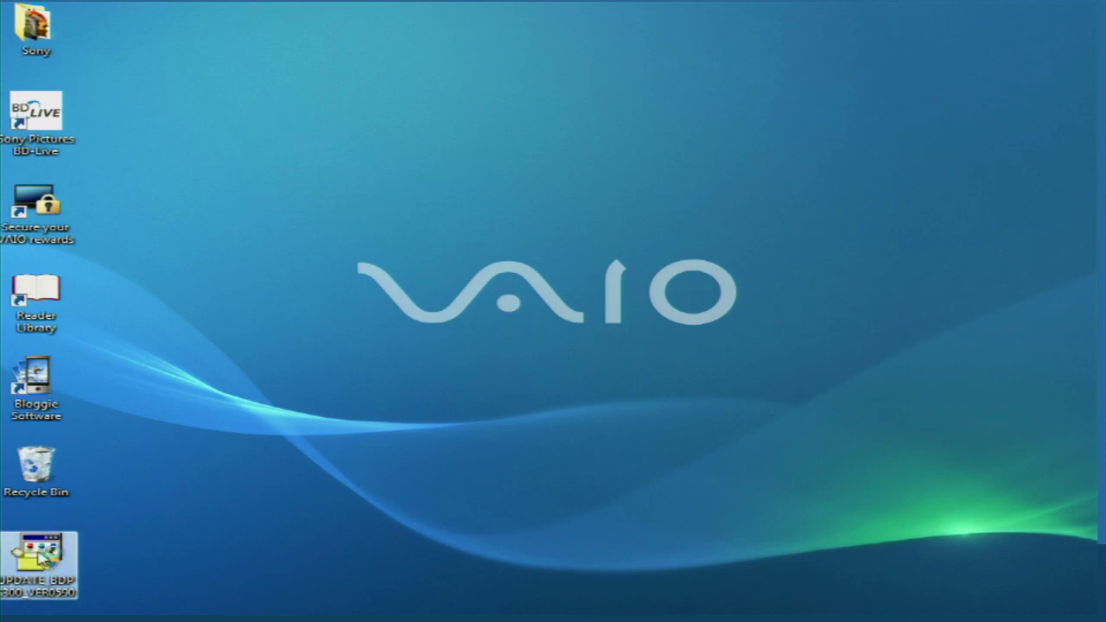
double_click(40, 557)
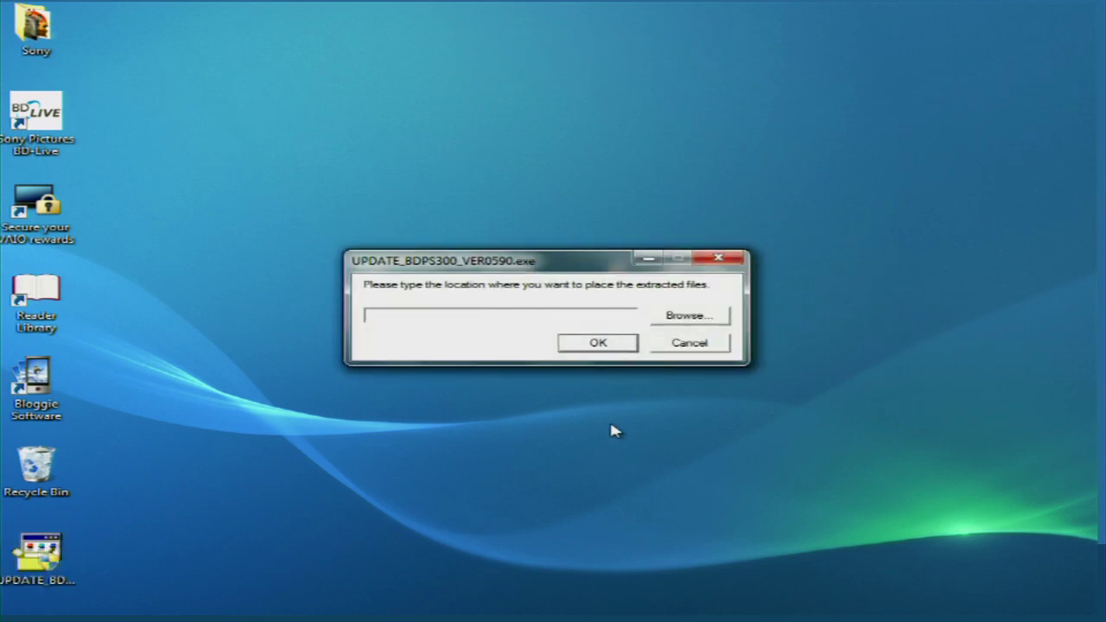
click(691, 317)
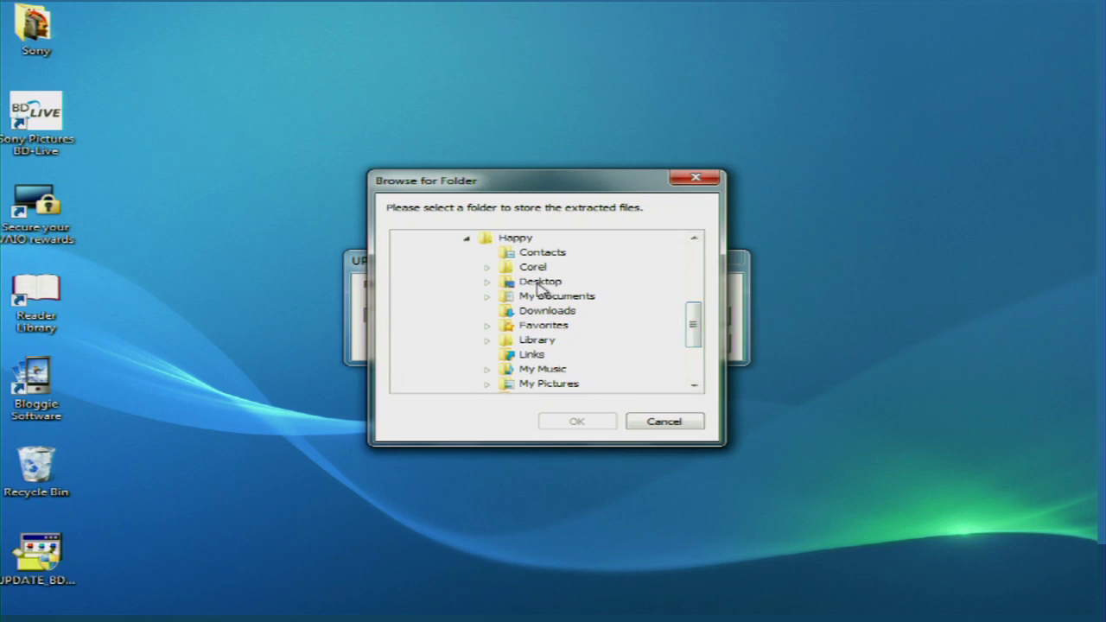
click(539, 285)
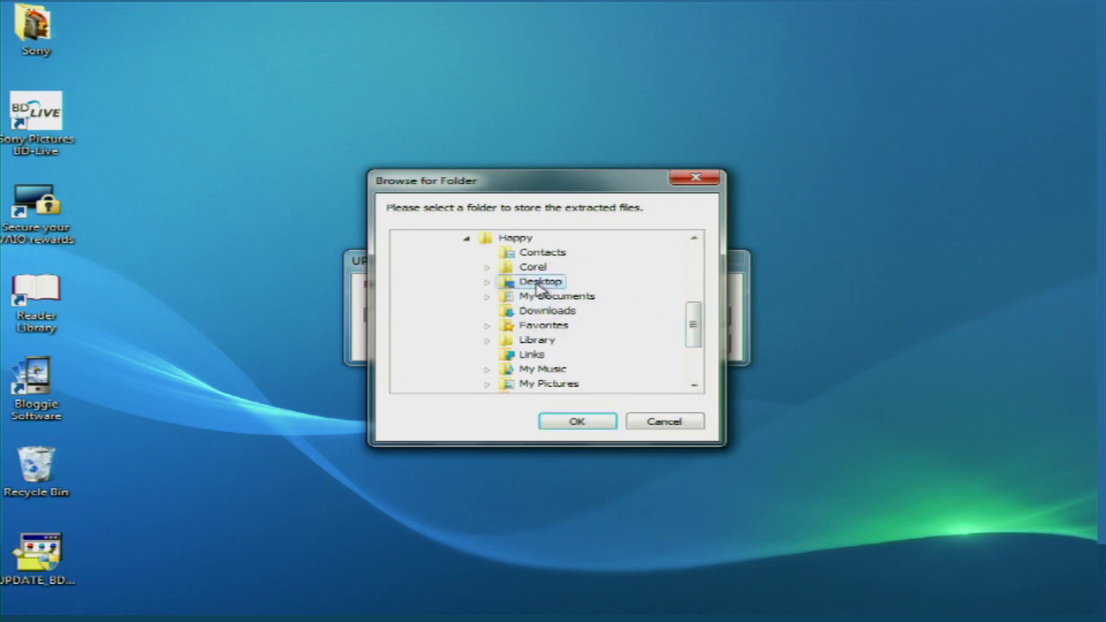
click(549, 423)
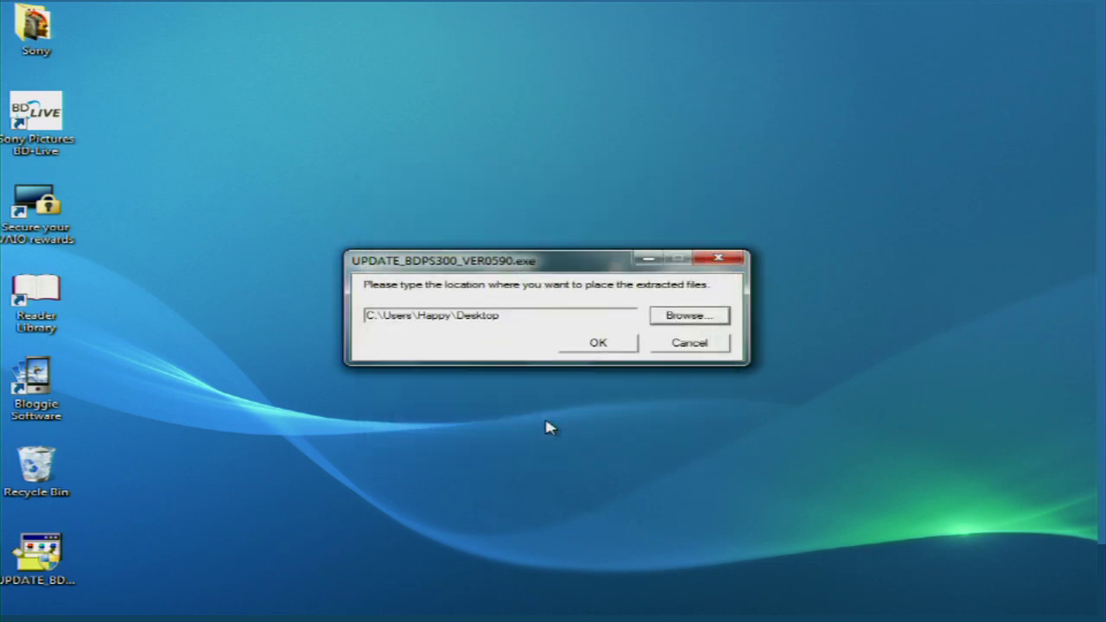
click(596, 344)
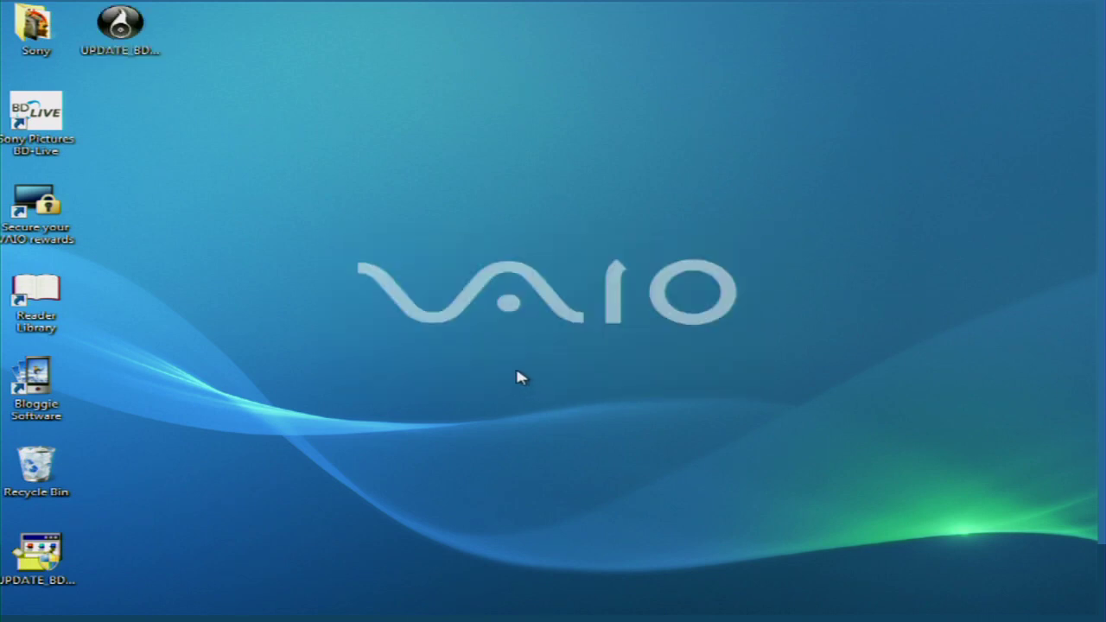
Open the extracted UPDATE_BDPS300_VER0590.ISO disc image on the desktop with Windows Disc Image Burner
right_click(152, 57)
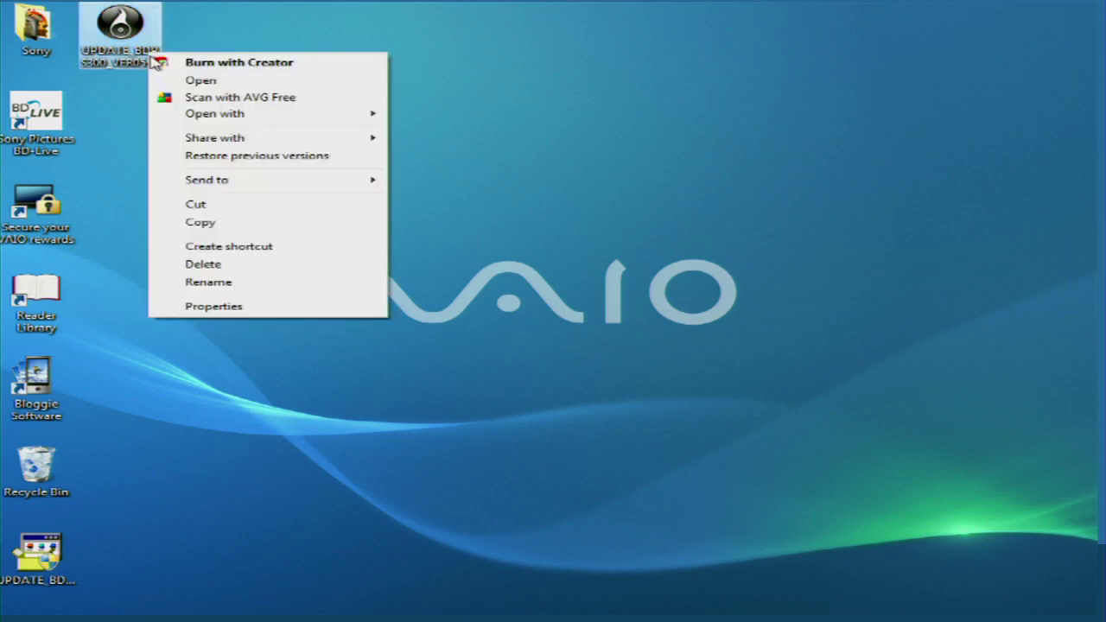
click(203, 308)
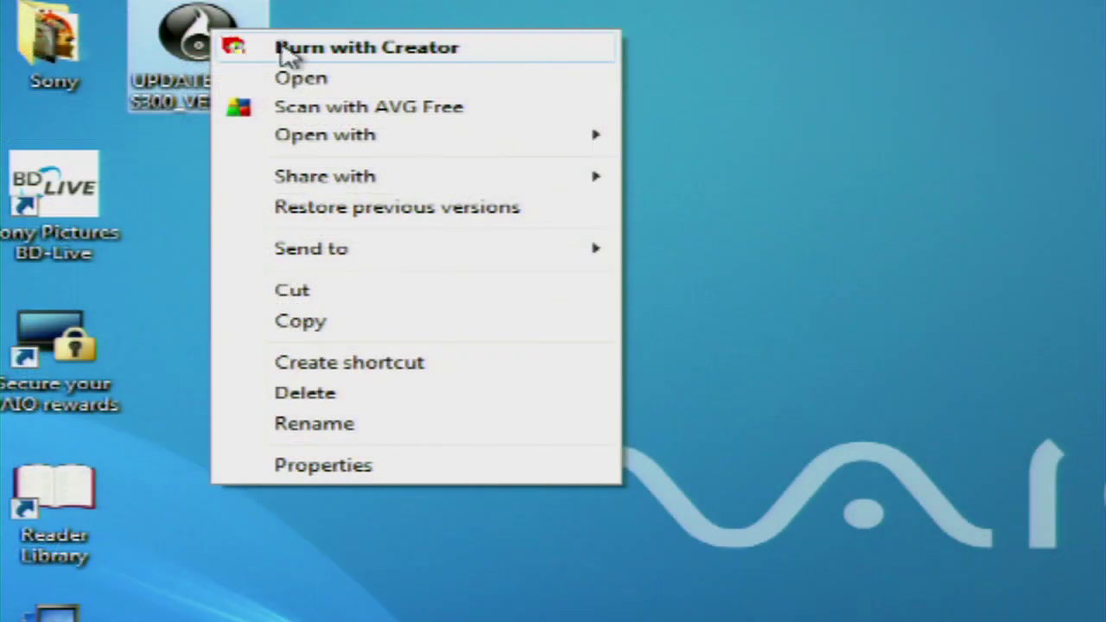
mouse_move(340, 137)
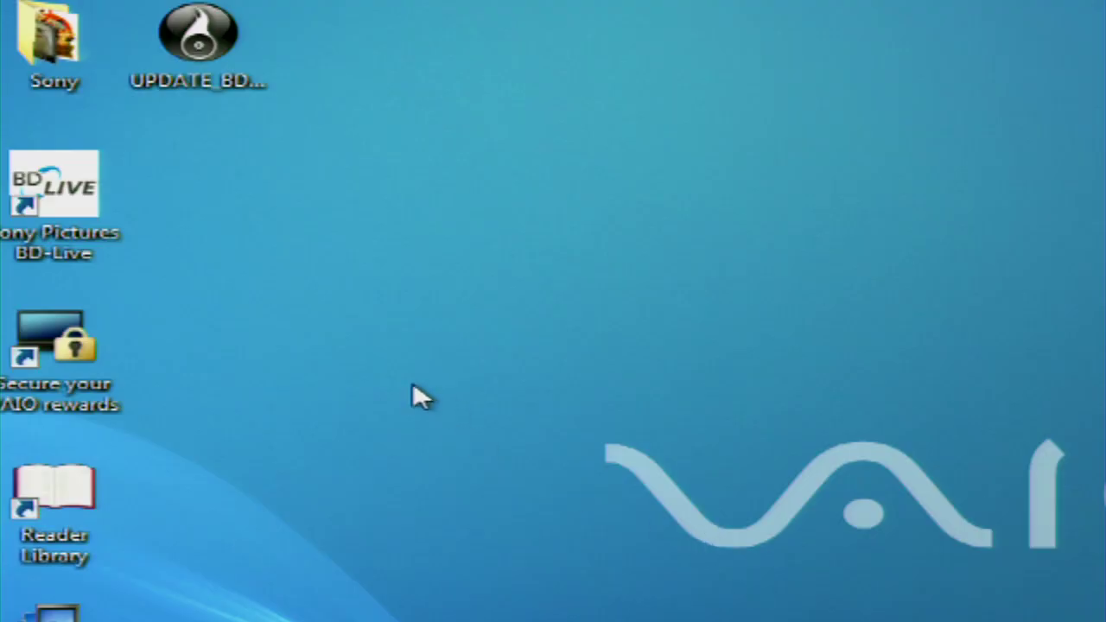
right_click(214, 39)
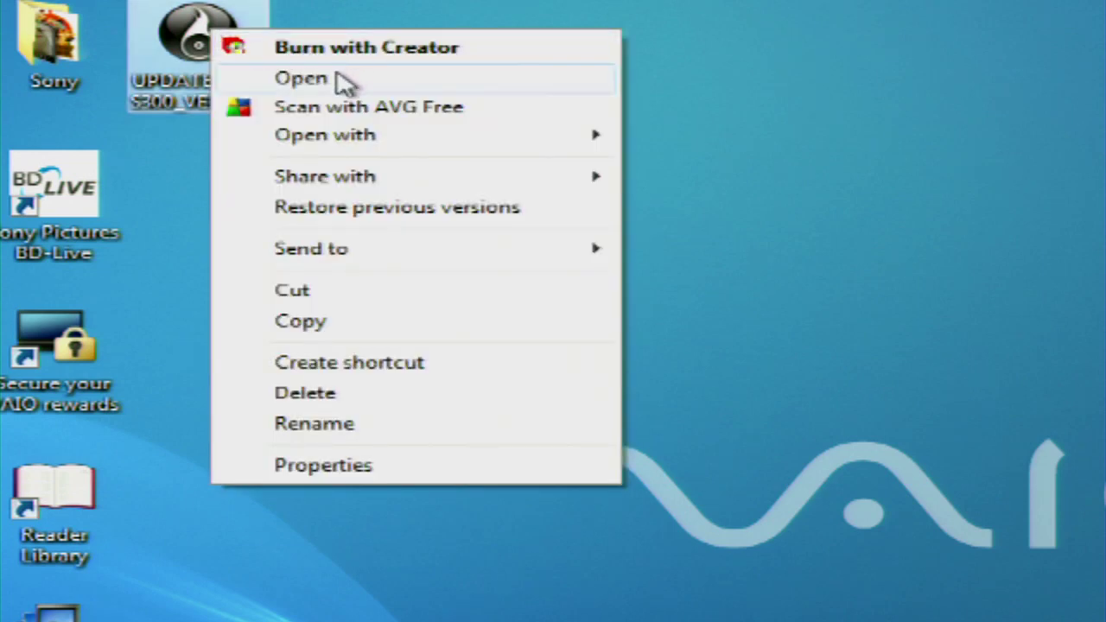
mouse_move(350, 140)
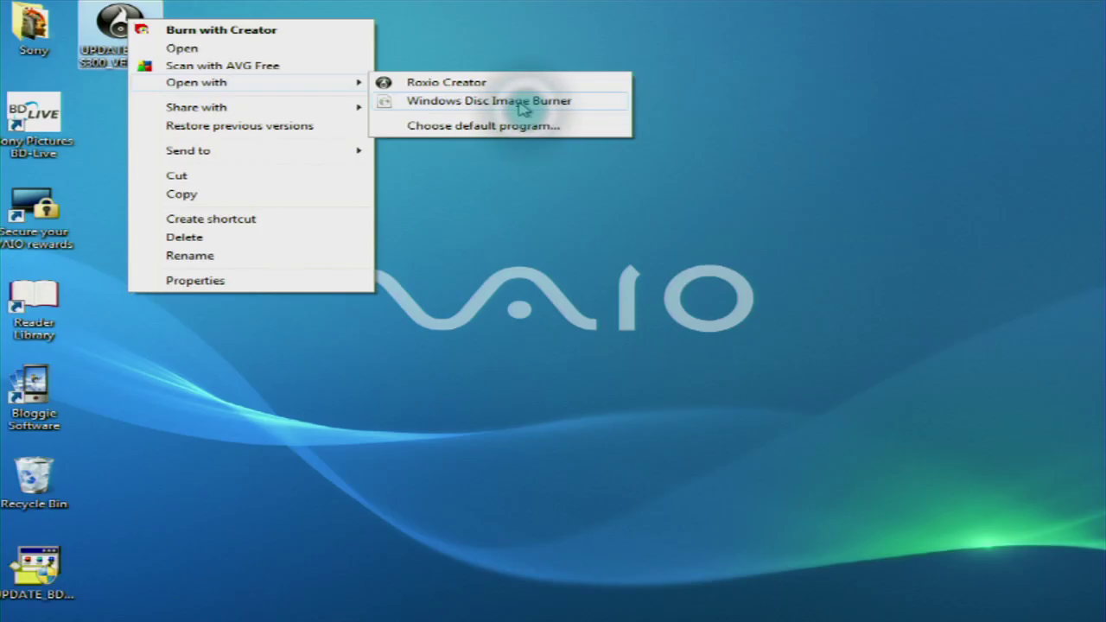
click(860, 173)
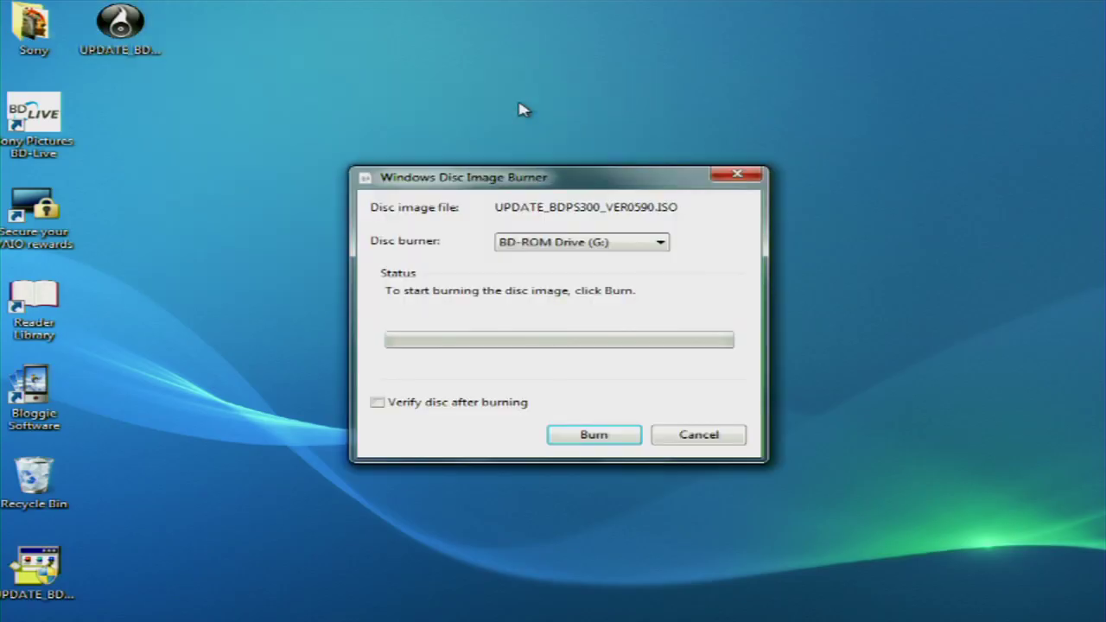
Burn the disc image using BD-ROM Drive (G:) with disc verification after burning enabled
click(664, 243)
click(670, 243)
click(385, 402)
click(591, 437)
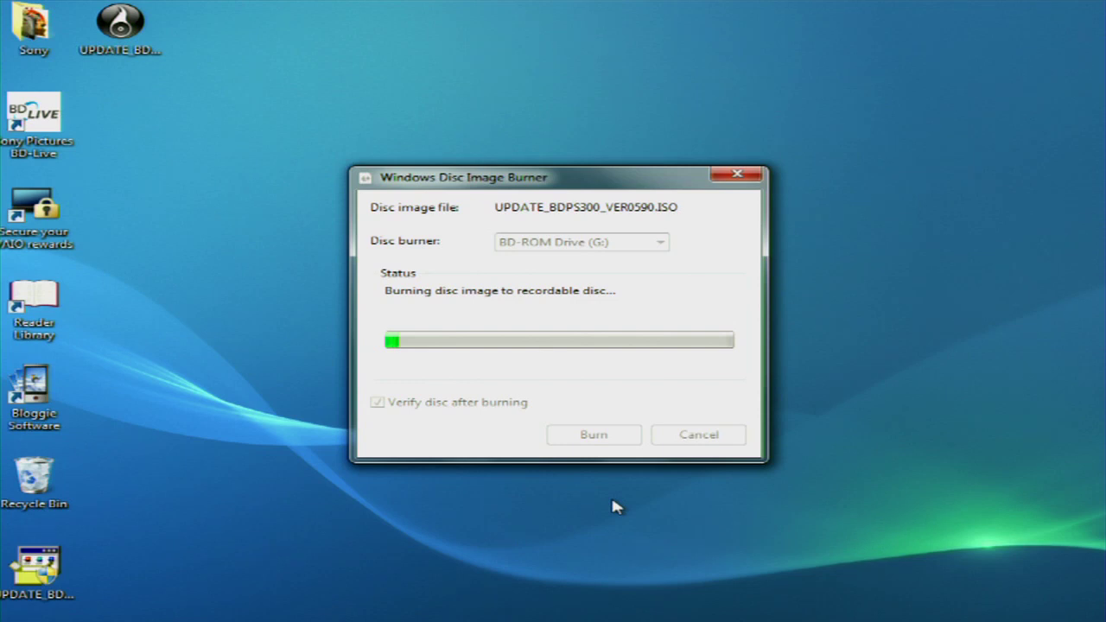